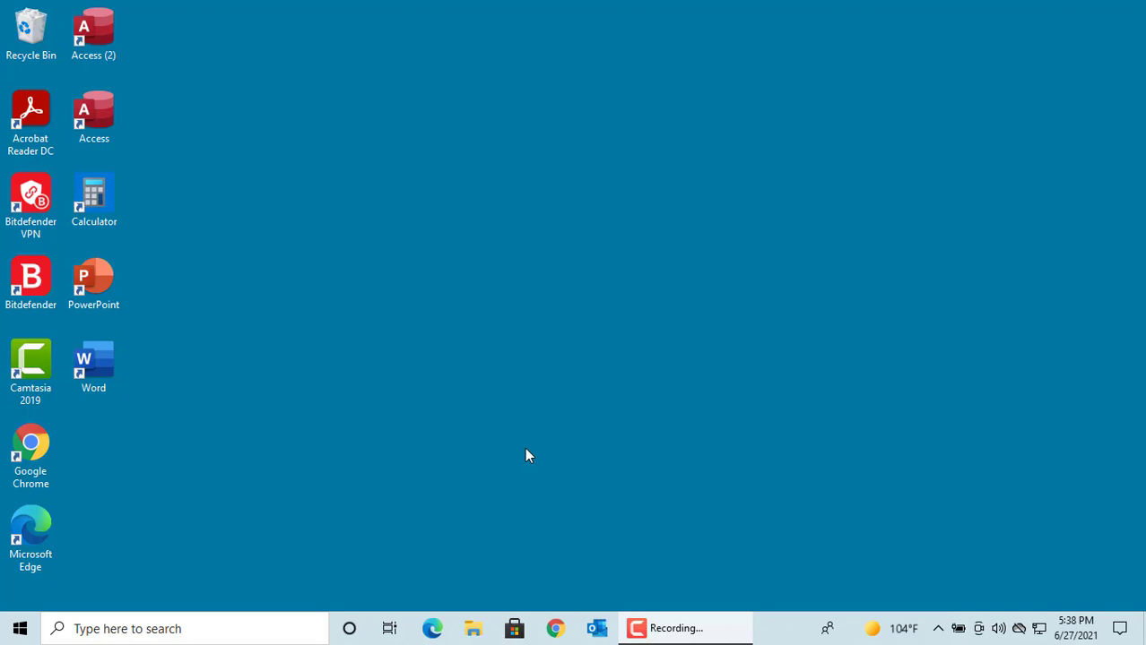
# - Open the Default apps page in the Apps section of Windows Settings
pyautogui.click(19, 630)
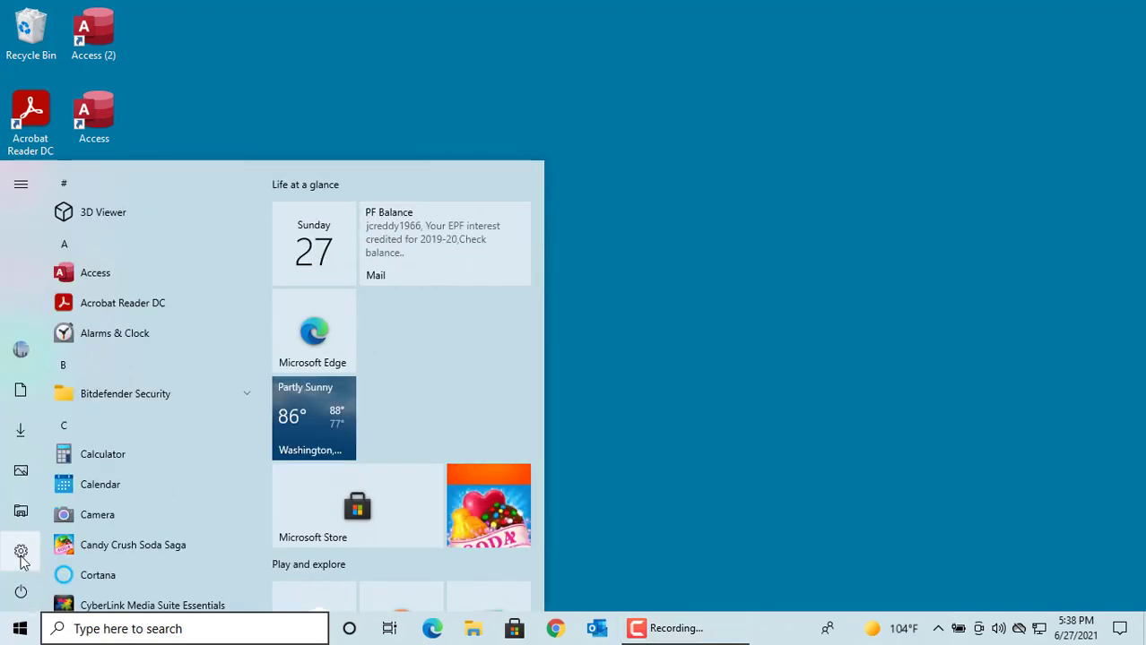
pyautogui.click(22, 553)
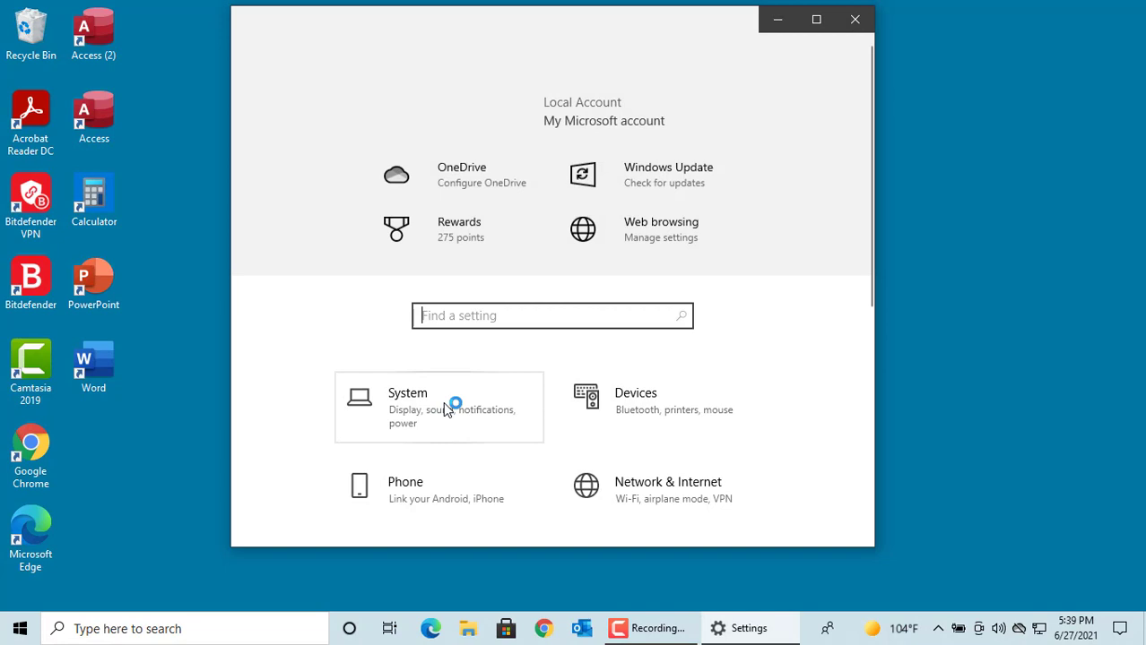
pyautogui.scroll(-5, 664, 428)
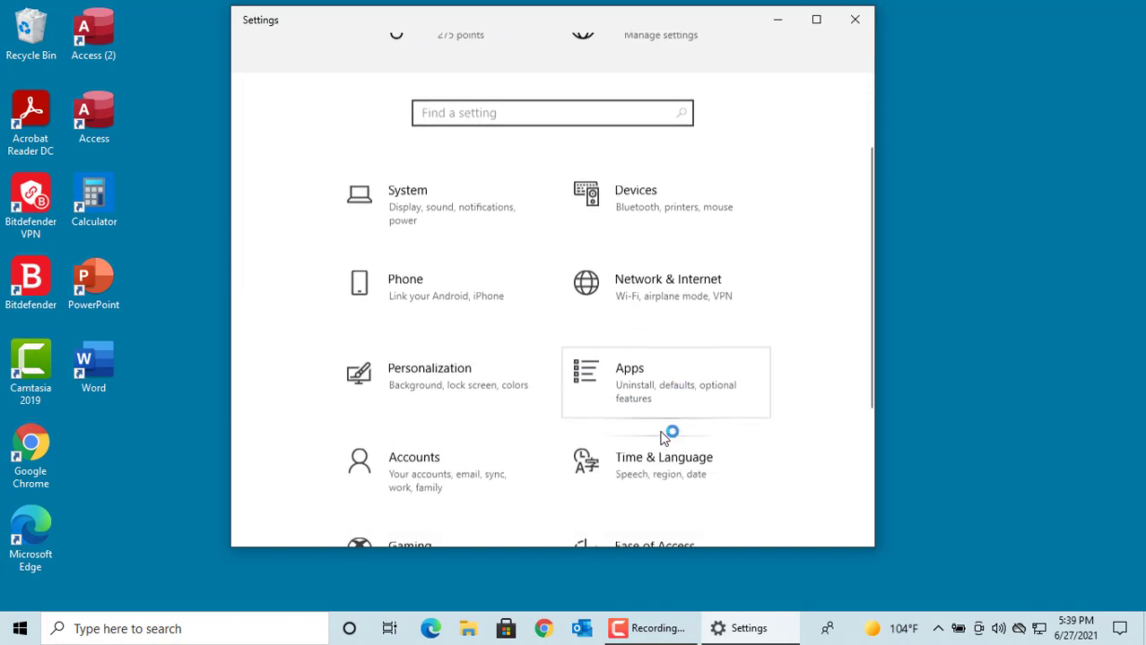
pyautogui.click(628, 381)
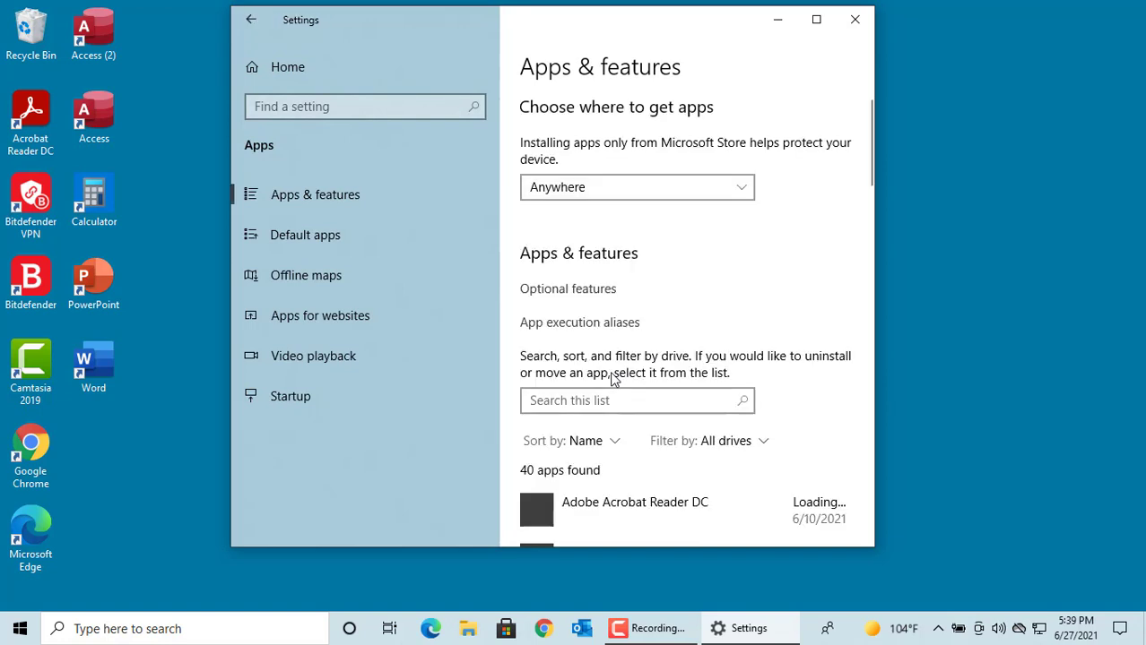
pyautogui.click(309, 236)
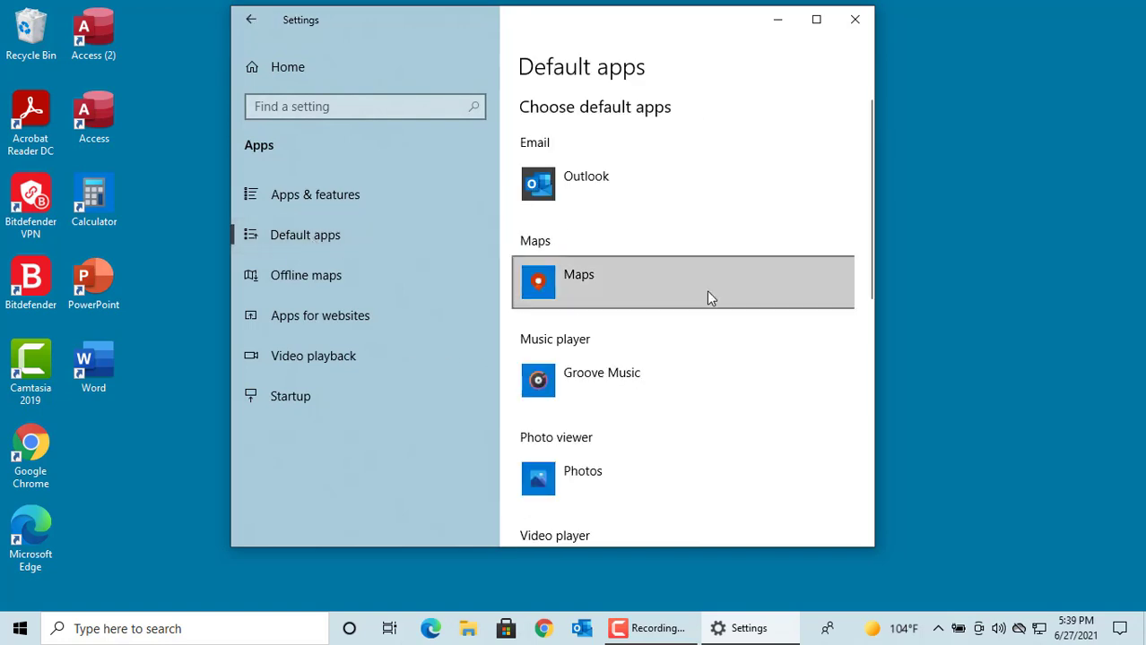
# - Open the list of default apps by file type and find the .txt entry
pyautogui.scroll(-10, 708, 292)
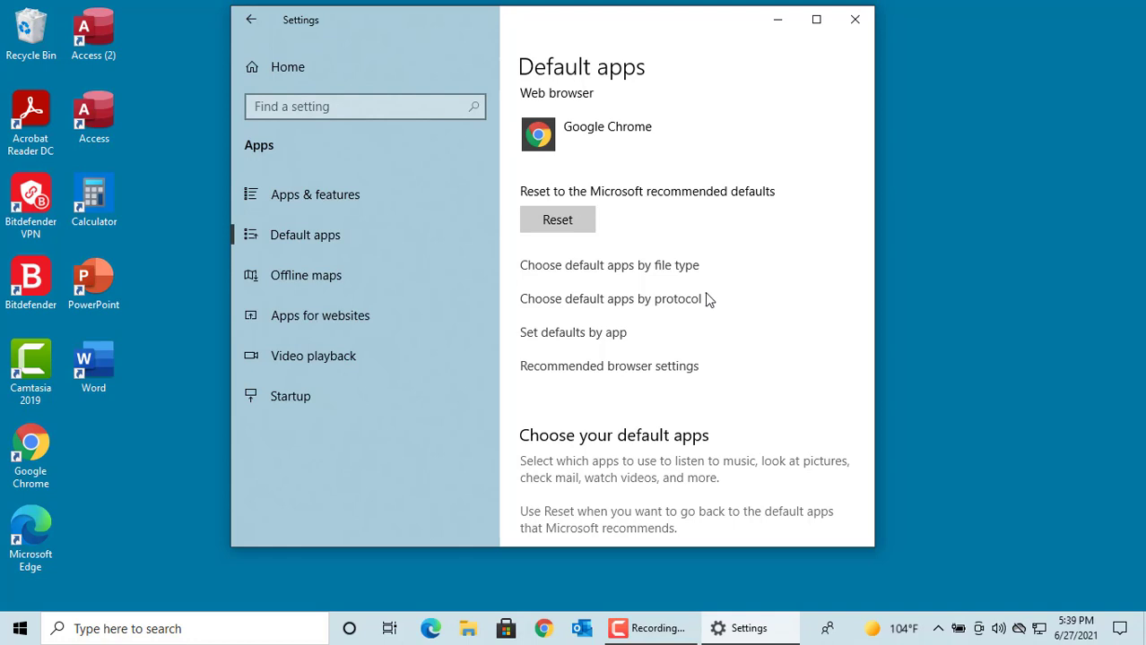
pyautogui.scroll(1, 582, 279)
pyautogui.click(582, 278)
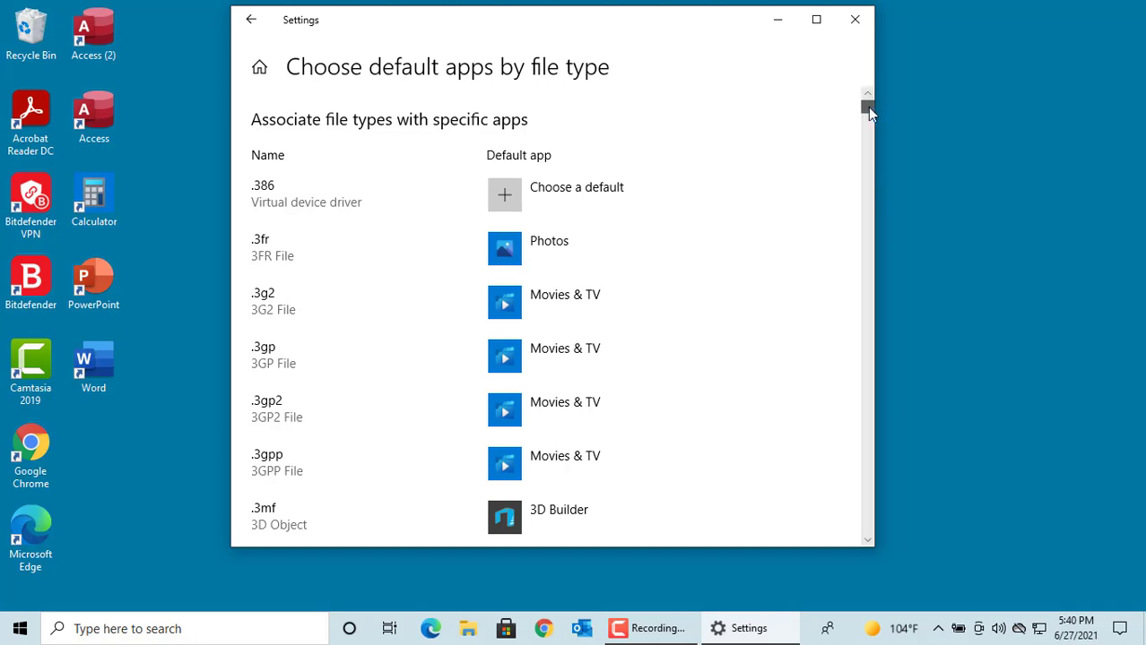
pyautogui.moveTo(867, 106); pyautogui.dragTo(867, 453)
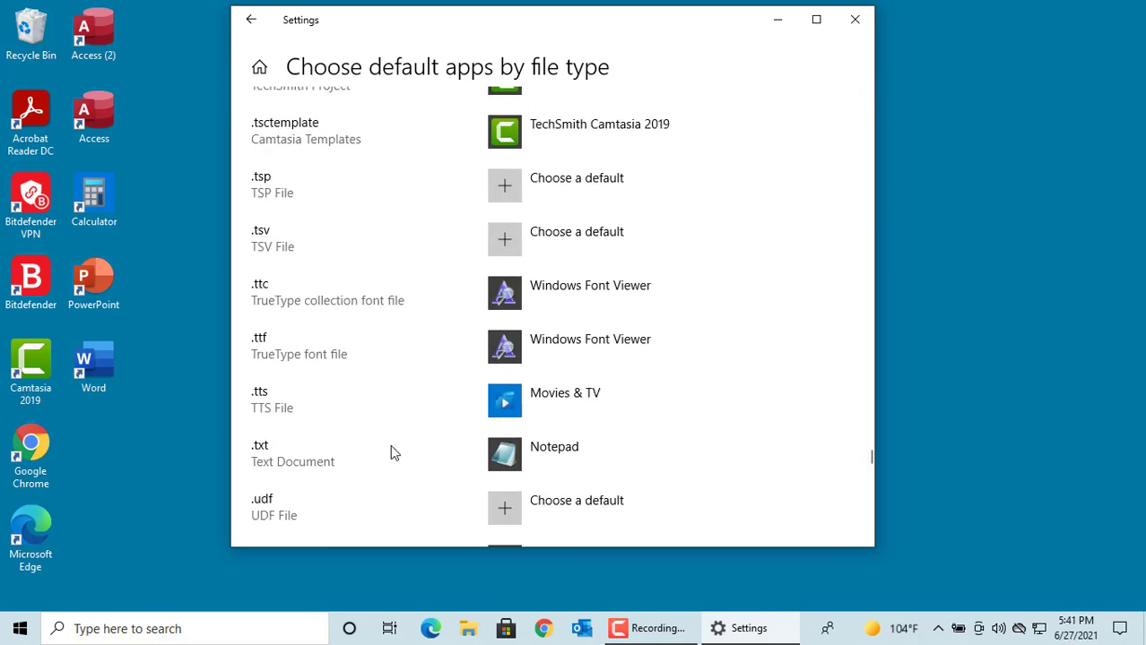
# - Examine the apps offered for the .txt and .tsp file types without choosing one
pyautogui.click(553, 457)
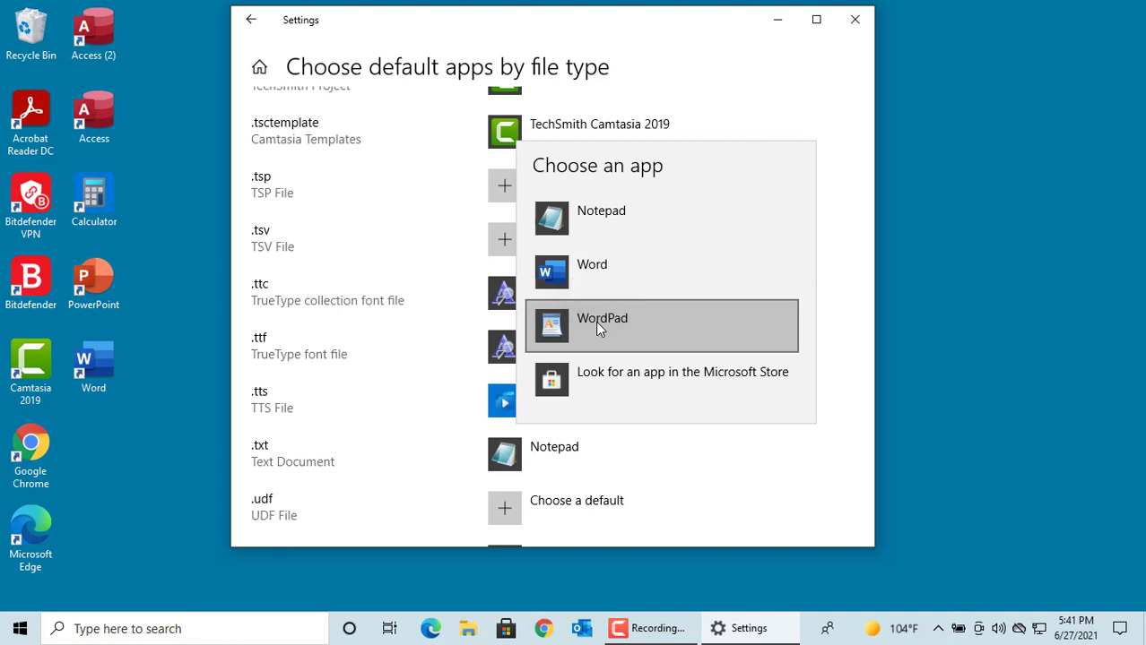
pyautogui.click(851, 191)
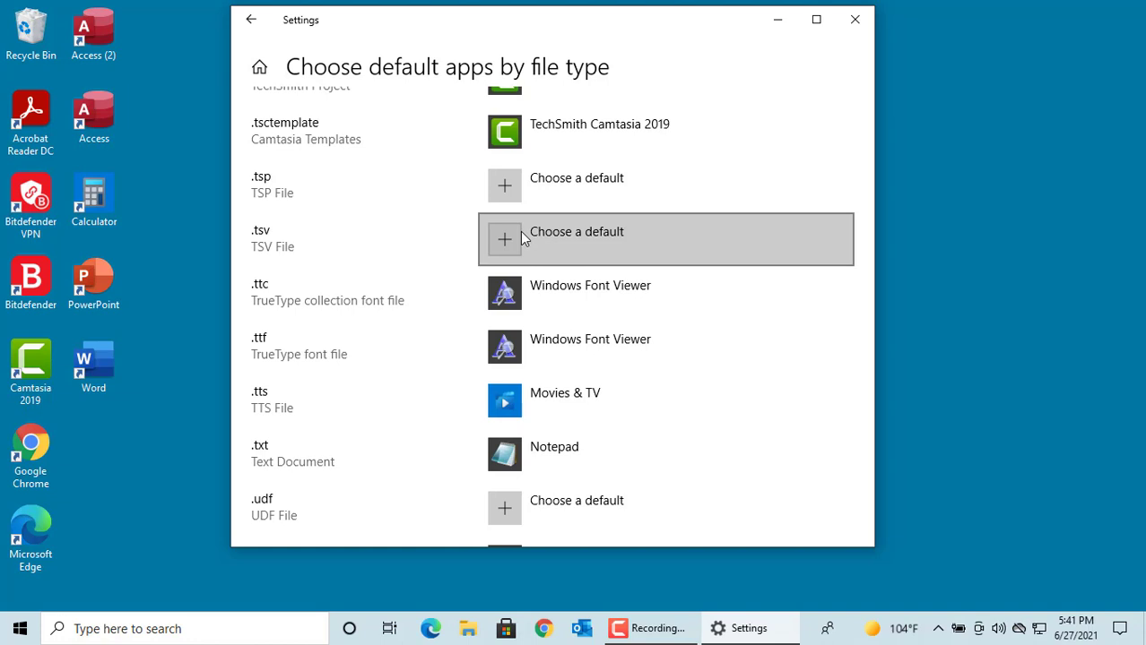
pyautogui.click(514, 182)
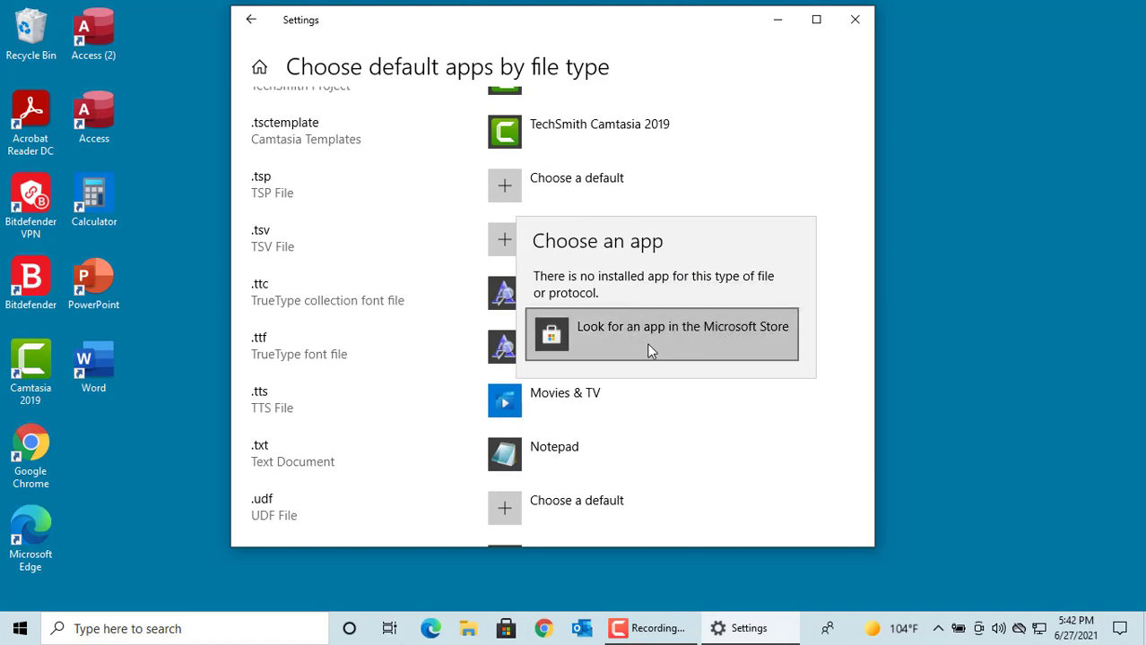
pyautogui.click(797, 173)
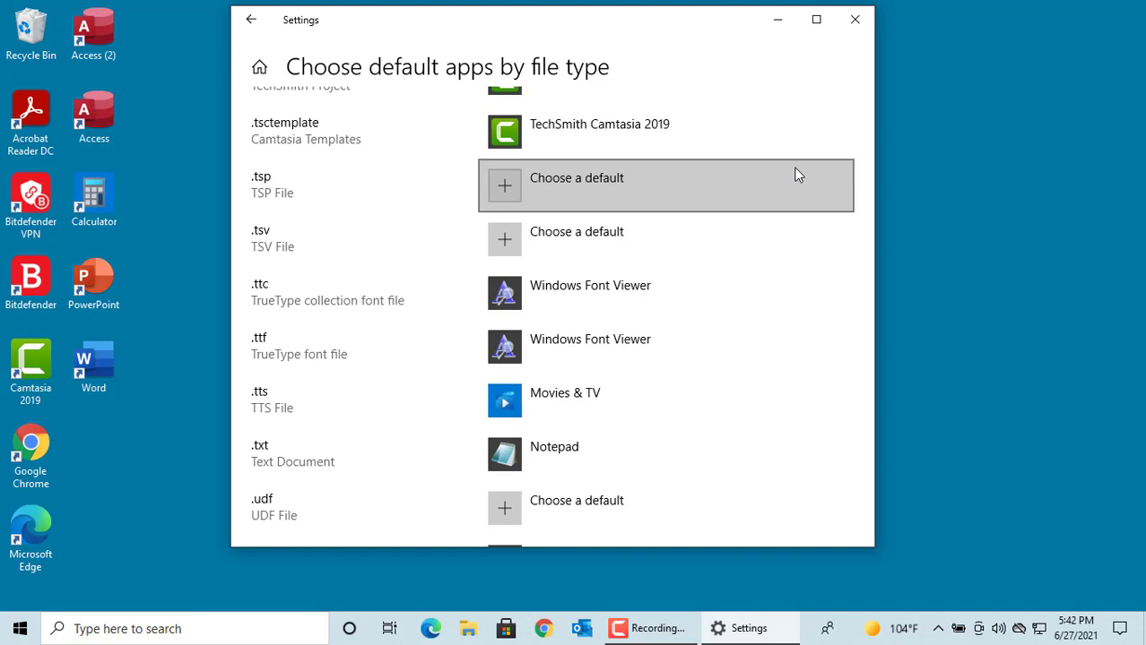
# - Return to Default apps and open Notepad's file type and protocol associations under the defaults by app
pyautogui.click(252, 23)
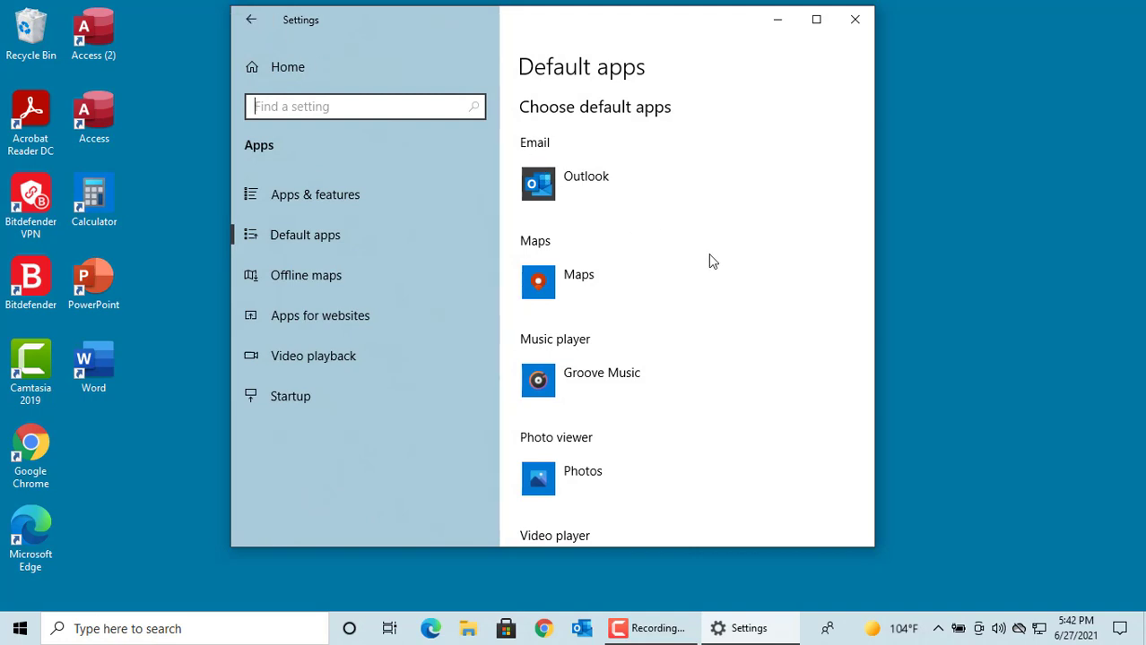
pyautogui.scroll(-8, 717, 251)
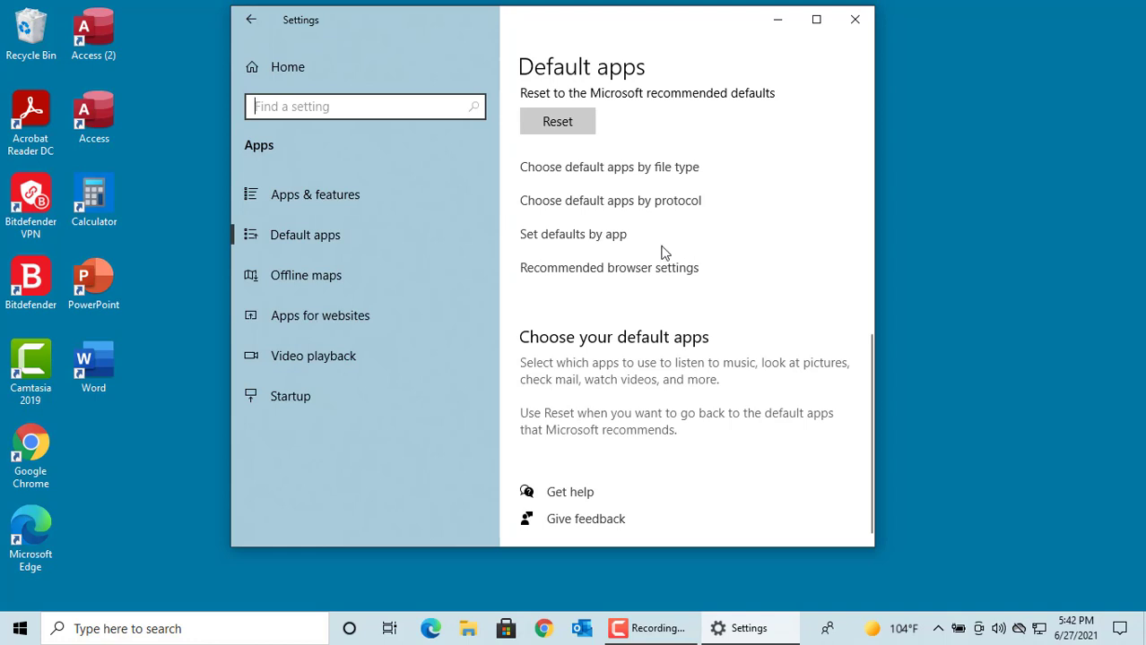
pyautogui.click(588, 243)
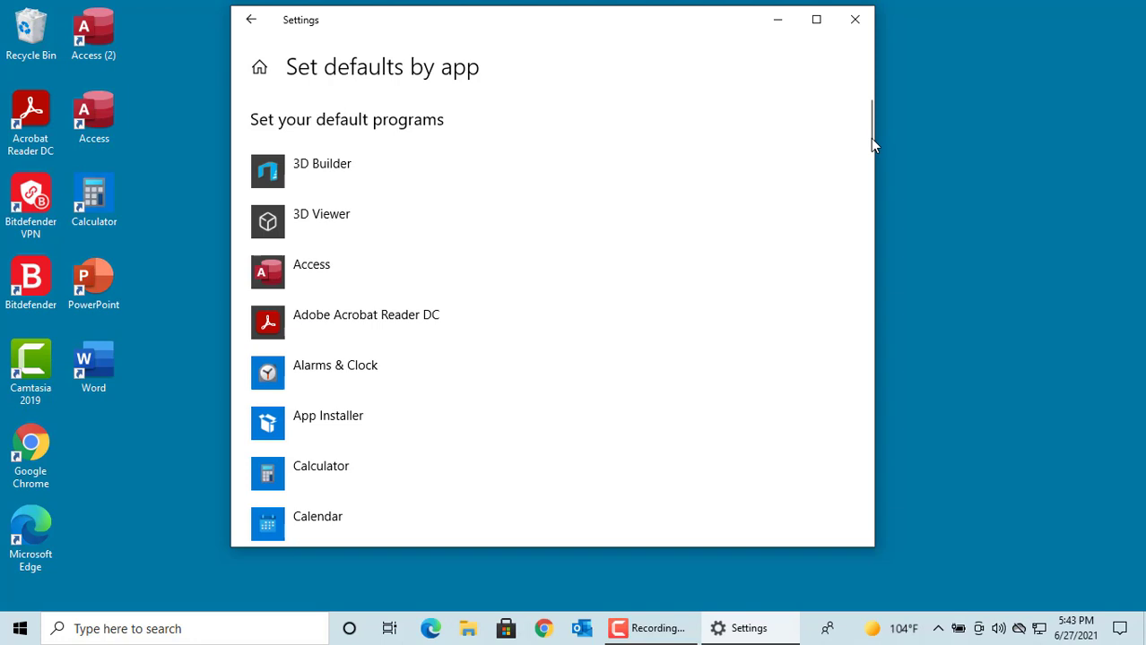
pyautogui.moveTo(866, 132); pyautogui.dragTo(870, 305)
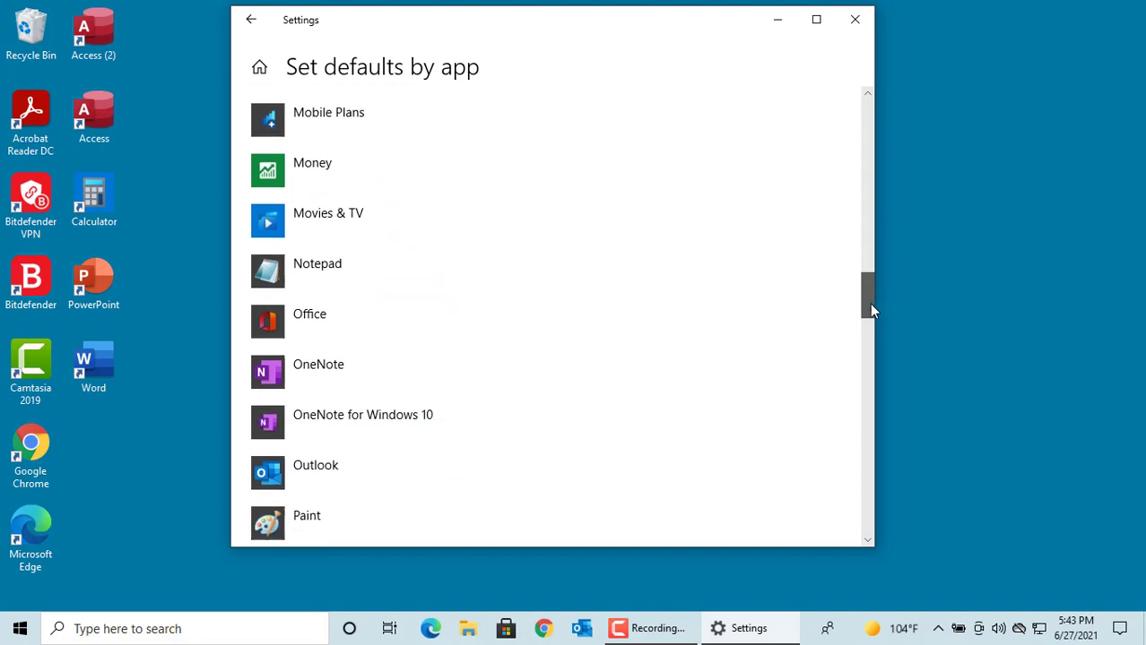
pyautogui.click(333, 273)
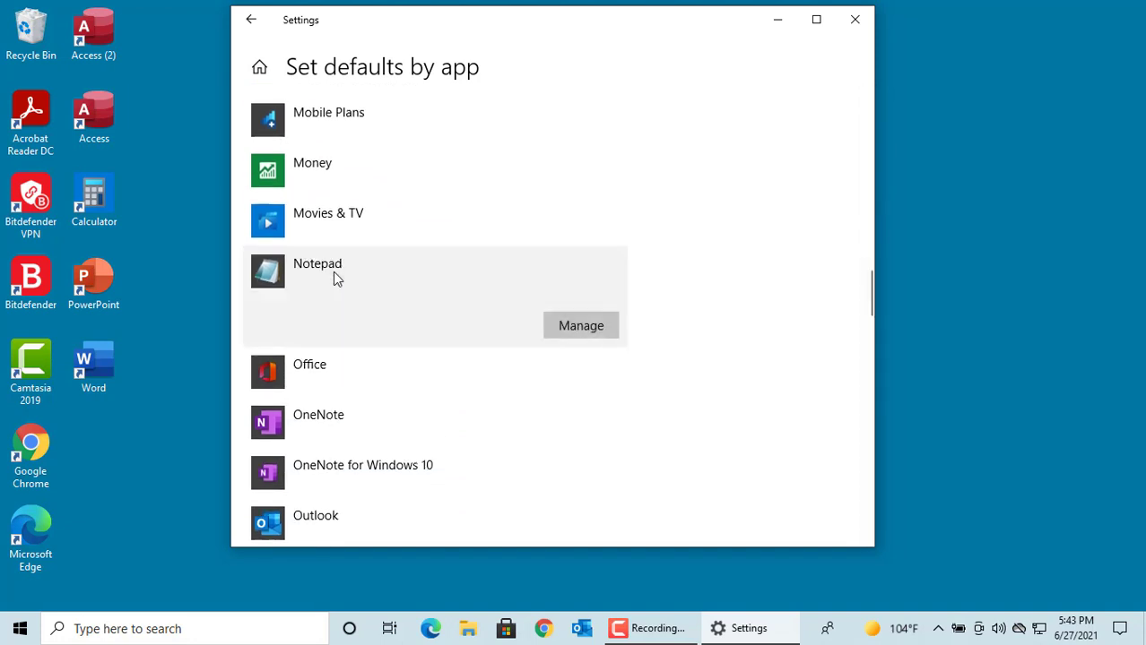
pyautogui.click(581, 328)
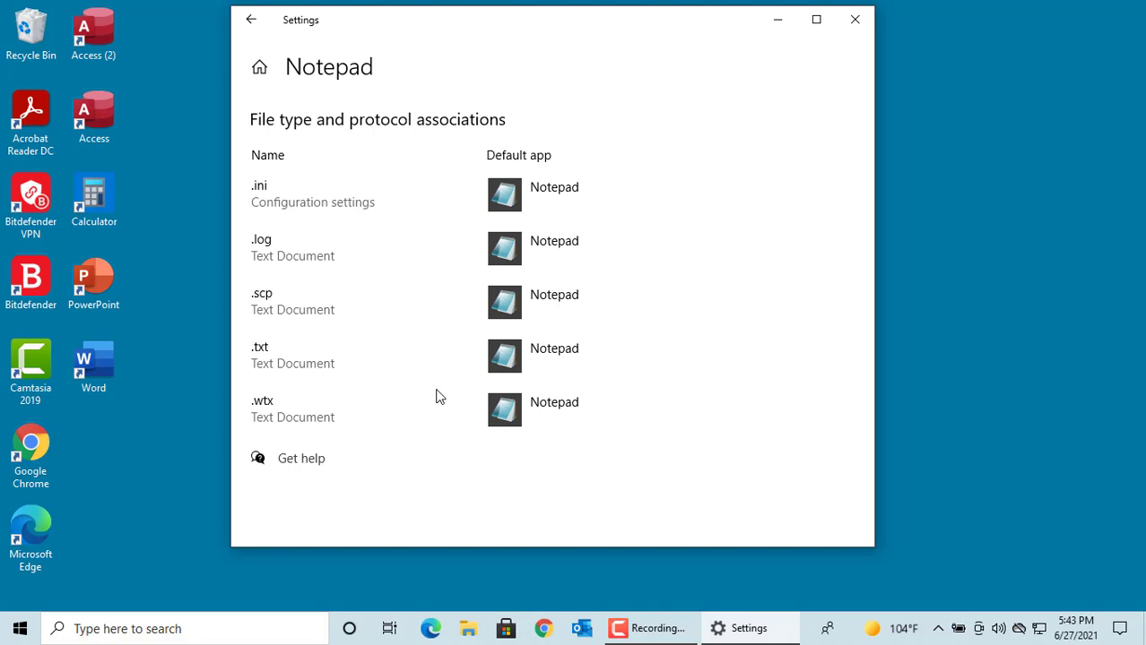
# - Examine the apps offered for .txt in Notepad's associations without choosing one, and close Settings
pyautogui.click(532, 357)
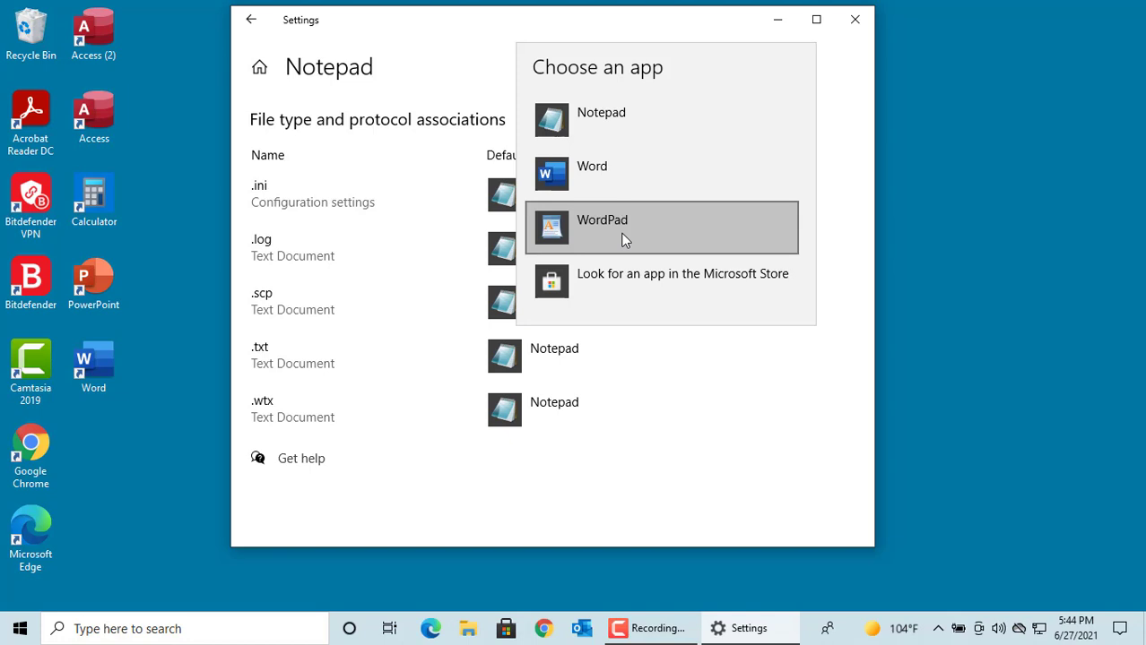
pyautogui.click(658, 450)
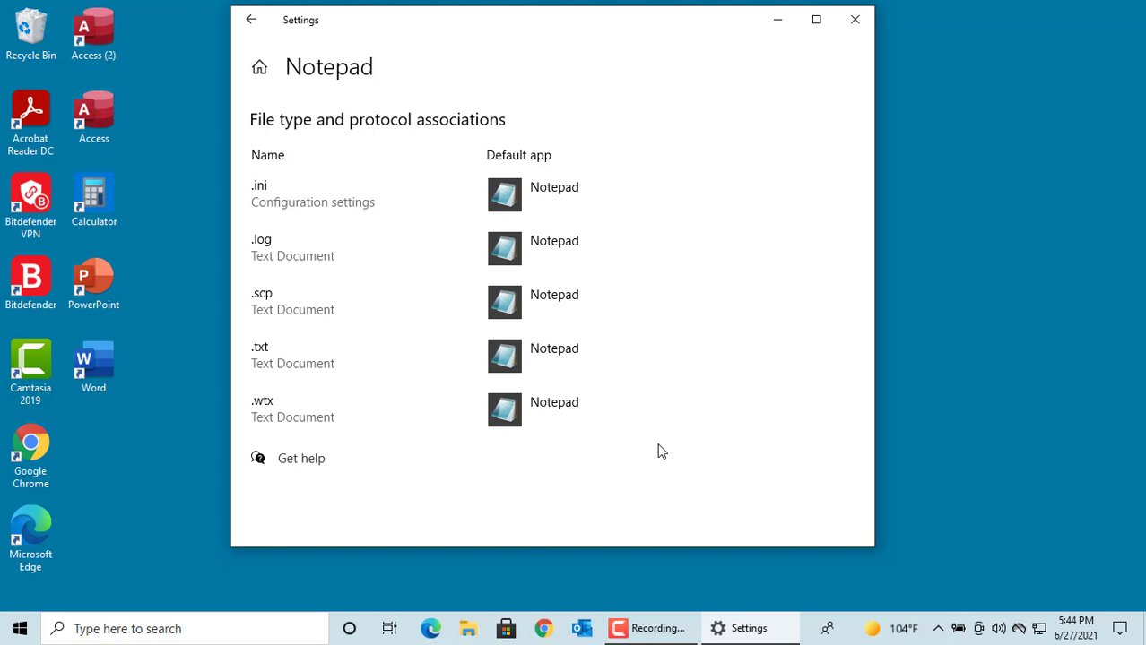
pyautogui.click(855, 25)
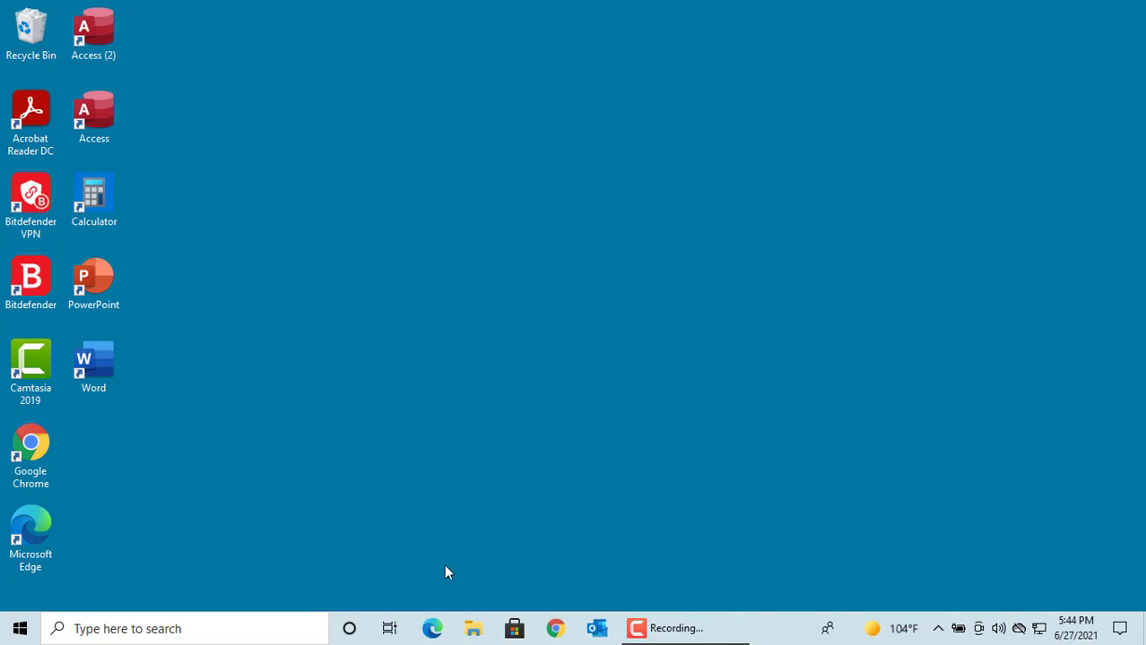
# - Switch to File Explorer and open the folder "Test folder" on the C: drive
pyautogui.click(475, 630)
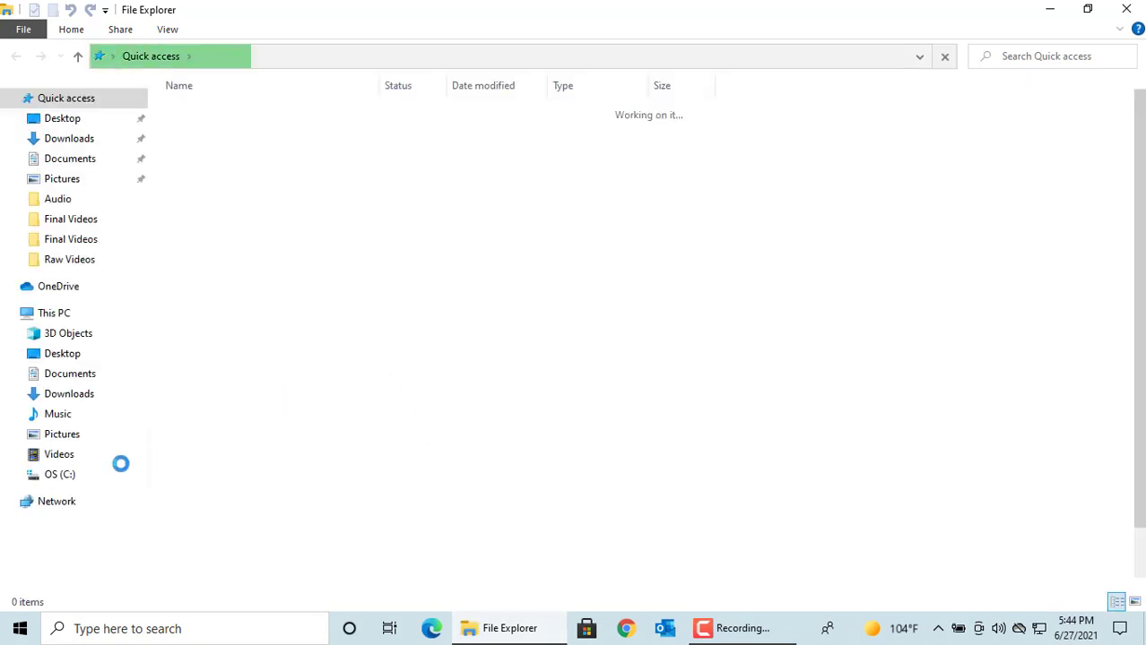
pyautogui.click(61, 476)
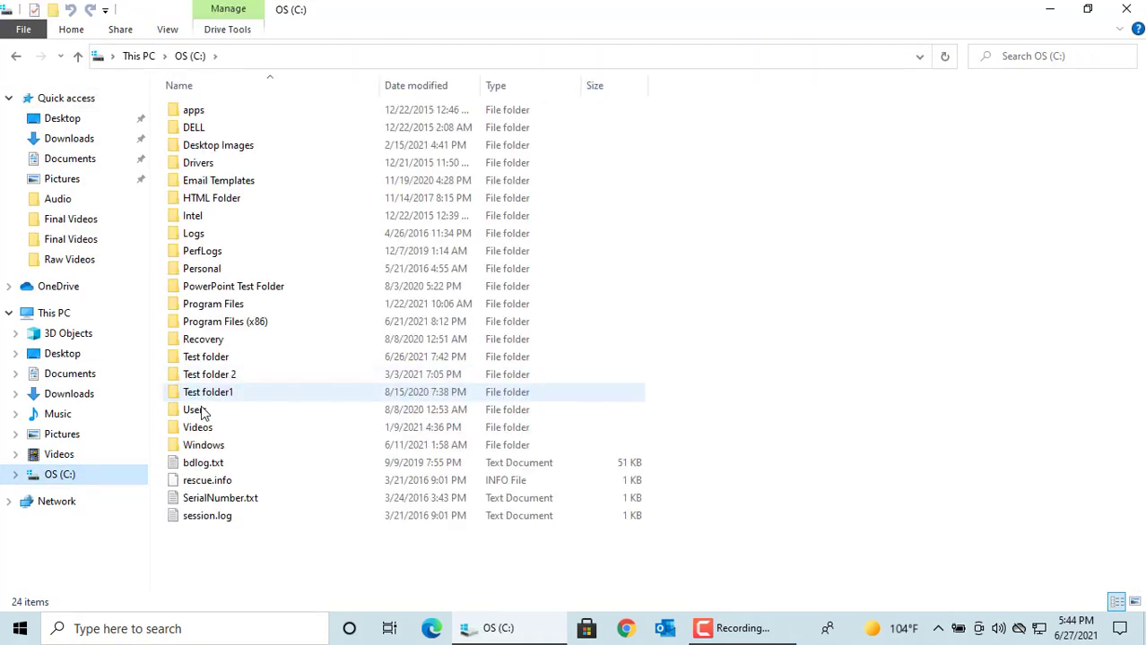
pyautogui.doubleClick(175, 358)
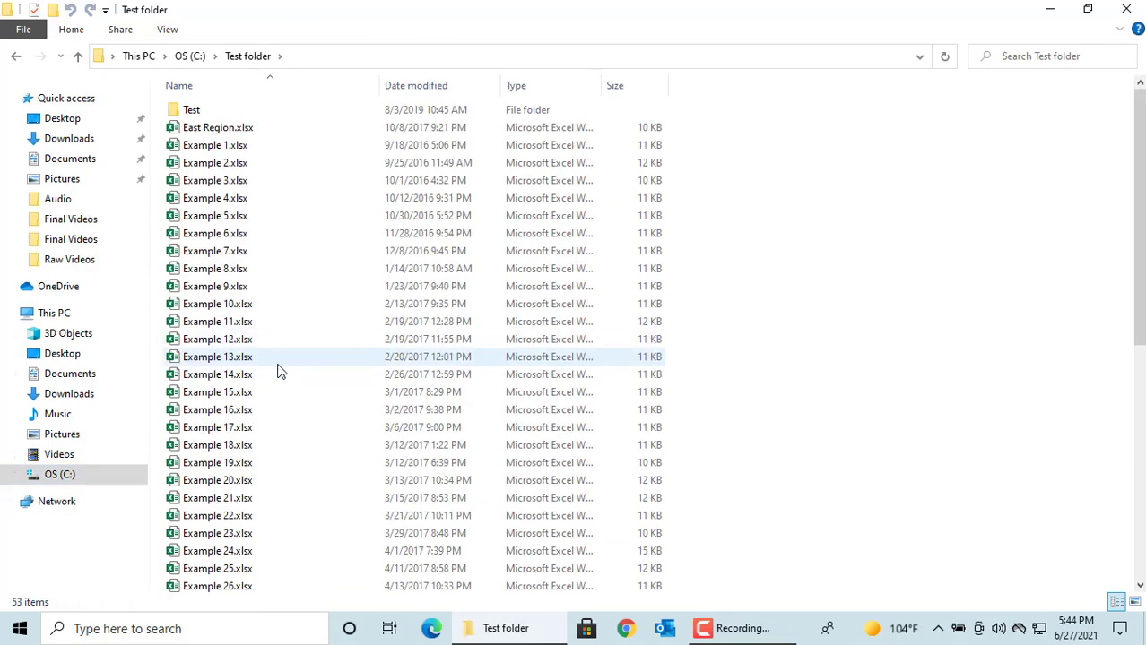
# - Open the file Product Master 1.txt with WordPad instead of its default app
pyautogui.scroll(-2, 304, 384)
pyautogui.scroll(-6, 313, 389)
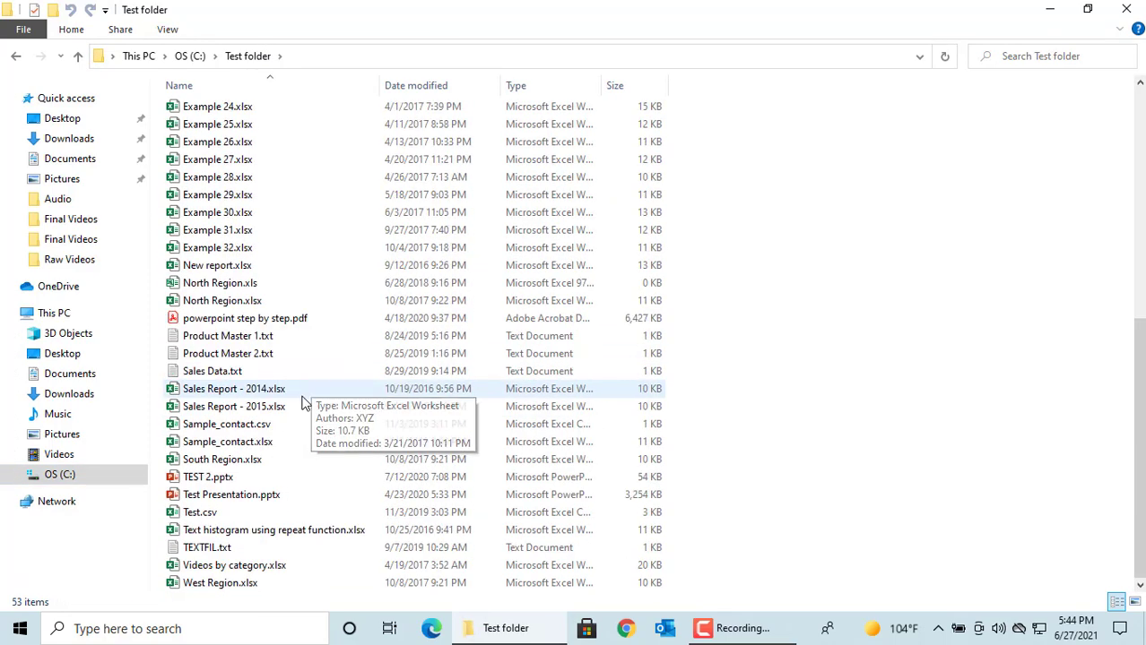
pyautogui.click(242, 343)
pyautogui.rightClick(242, 343)
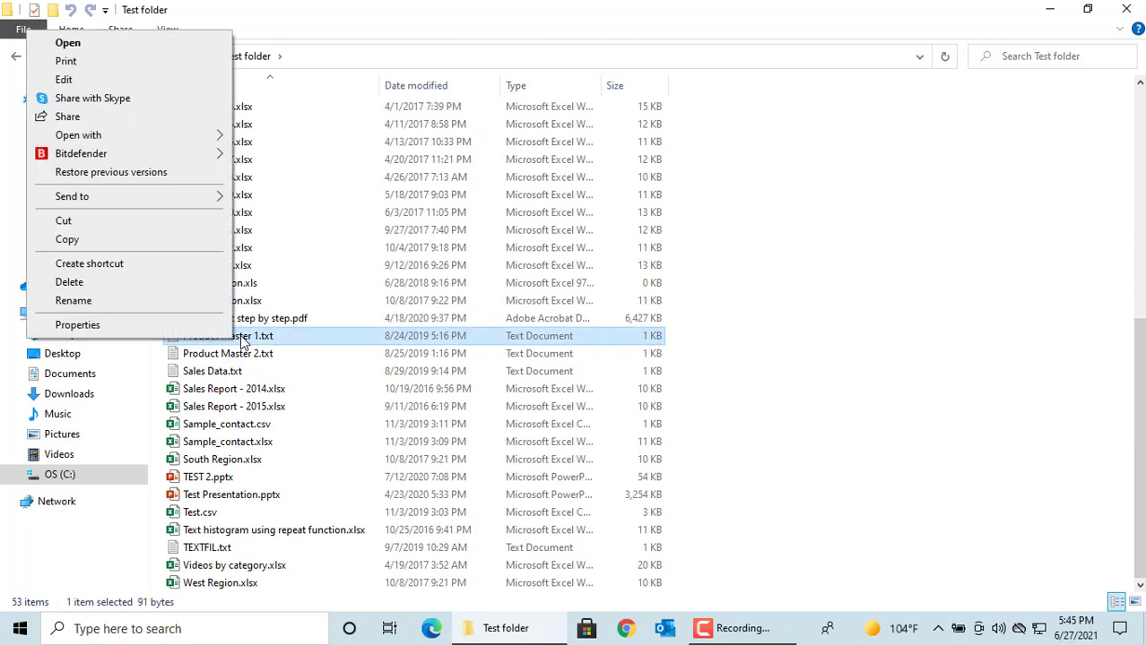
pyautogui.moveTo(156, 136)
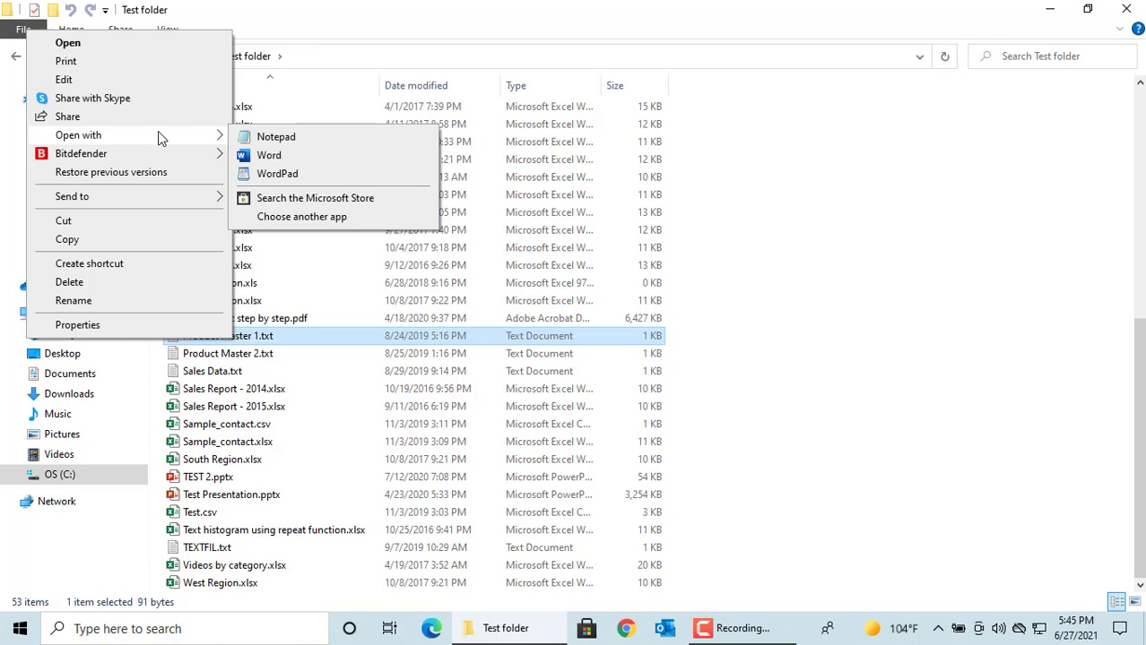
pyautogui.click(277, 176)
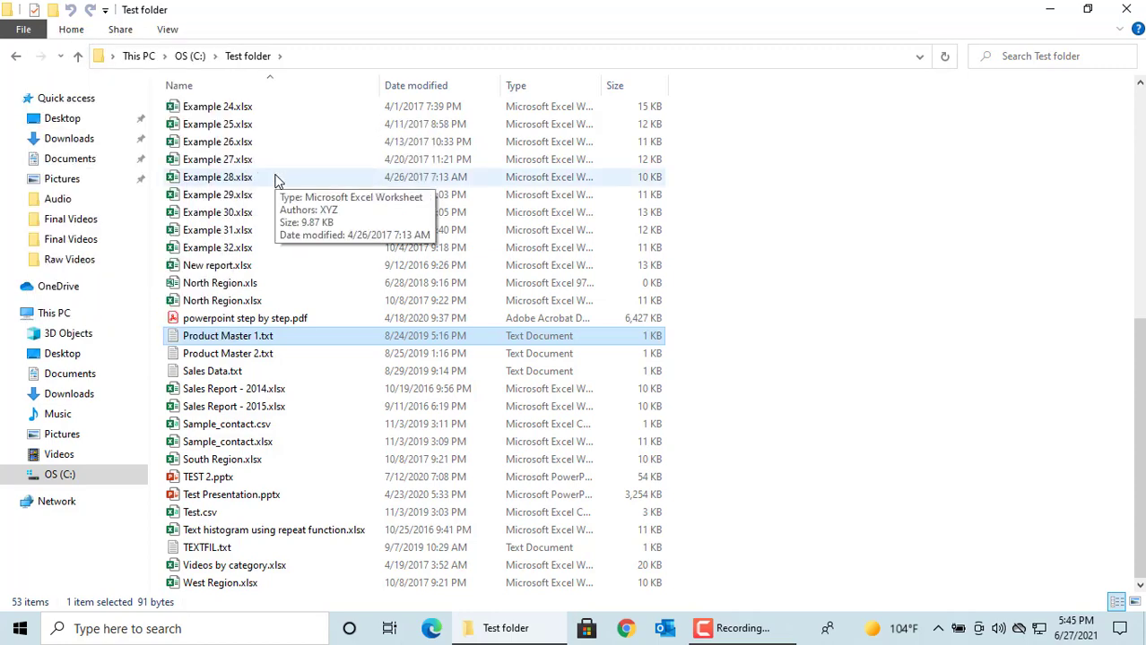